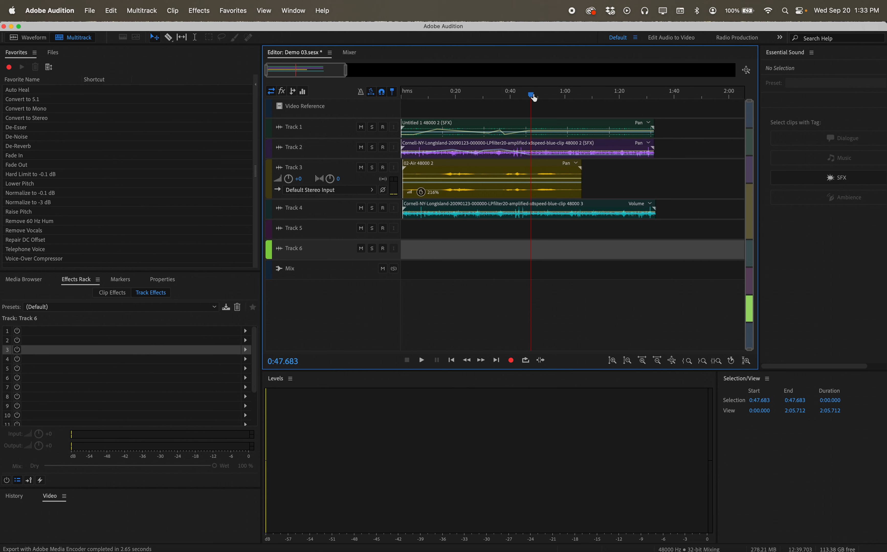
pyautogui.moveTo(531, 96)
pyautogui.mouseDown()
pyautogui.moveTo(501, 95)
pyautogui.moveTo(516, 94)
pyautogui.mouseUp()
pyautogui.click(518, 96)
pyautogui.moveTo(518, 96); pyautogui.dragTo(535, 92)
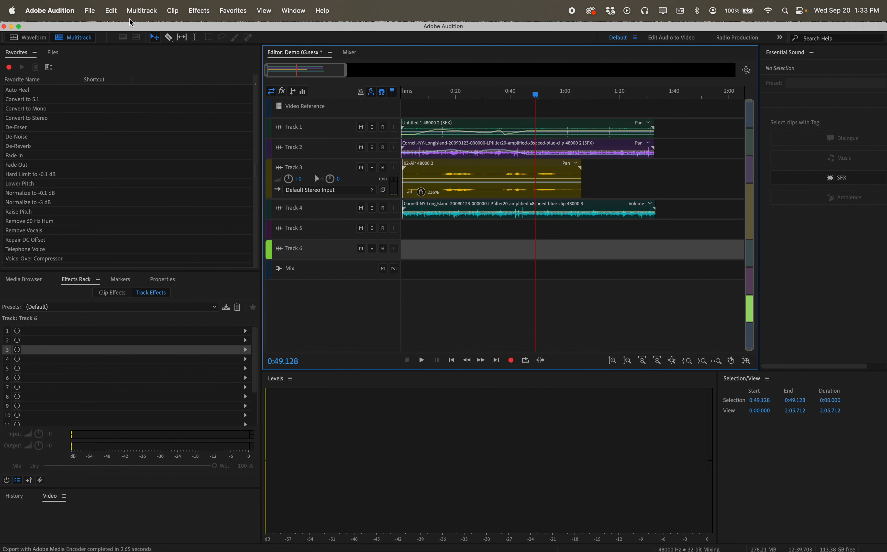
# - Start an export of the multitrack session with Adobe Media Encoder, minimising the encoder's window and moving the export settings dialog aside
pyautogui.click(90, 11)
pyautogui.moveTo(110, 14)
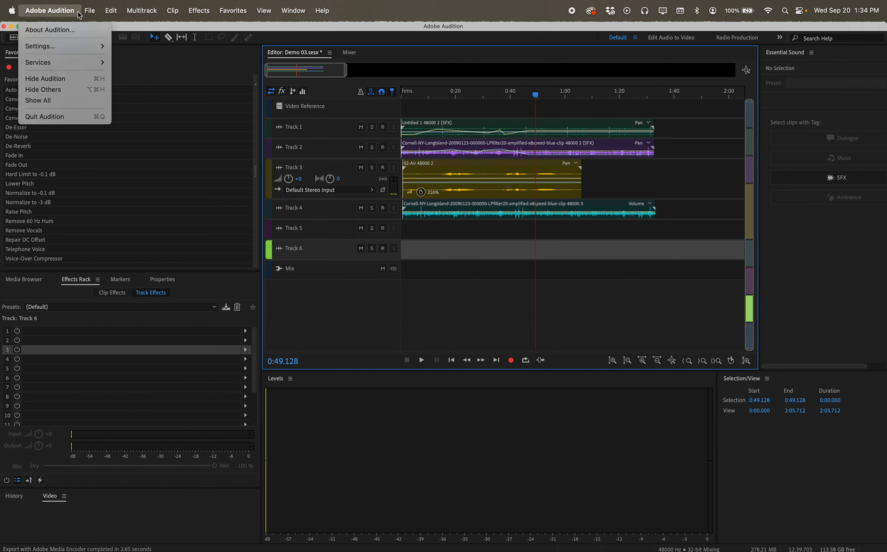
pyautogui.moveTo(109, 215)
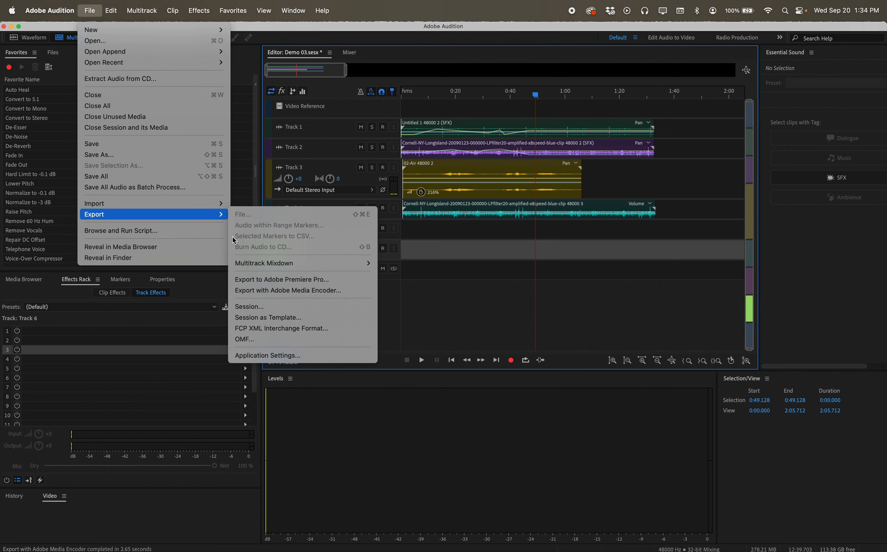
pyautogui.moveTo(276, 265)
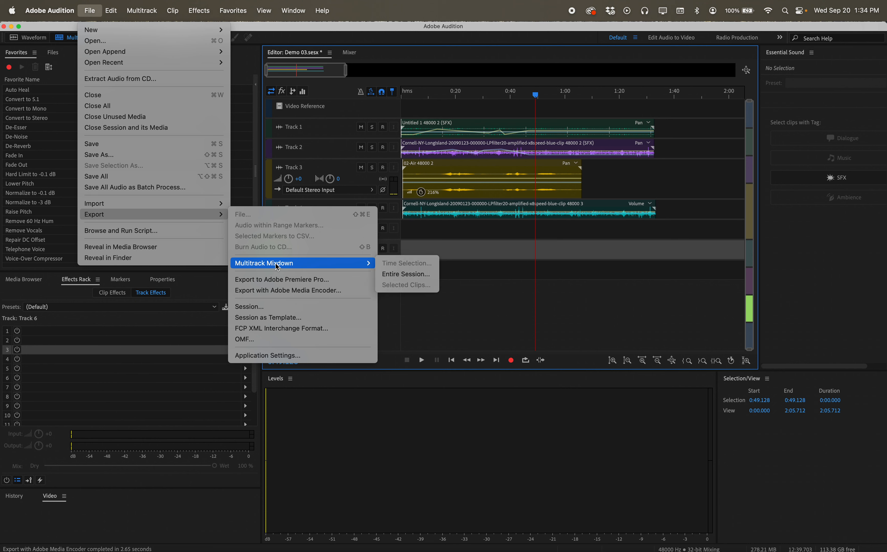
pyautogui.click(277, 292)
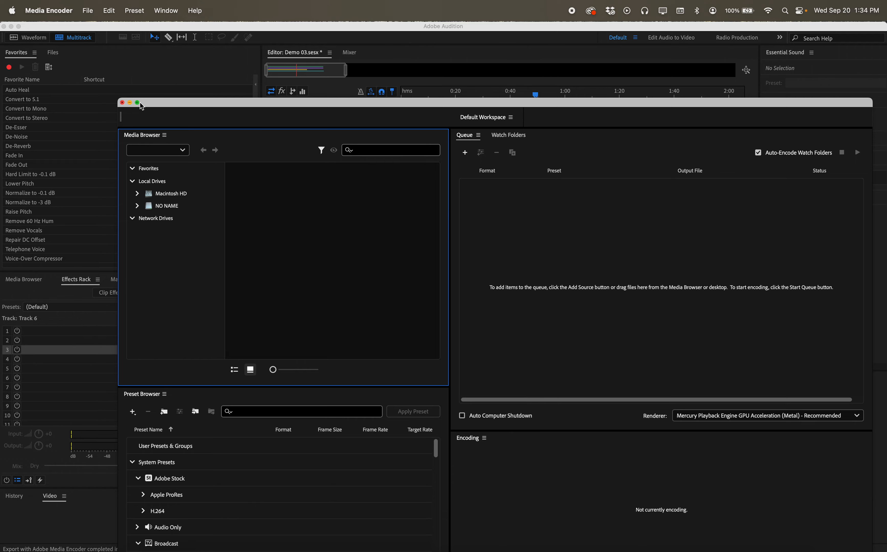
pyautogui.click(129, 103)
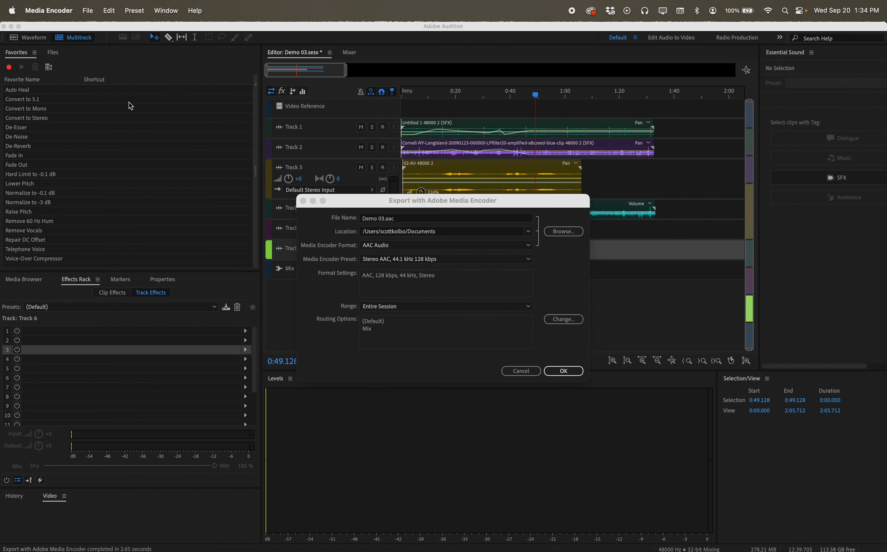
pyautogui.click(369, 201)
pyautogui.moveTo(370, 205); pyautogui.dragTo(236, 104)
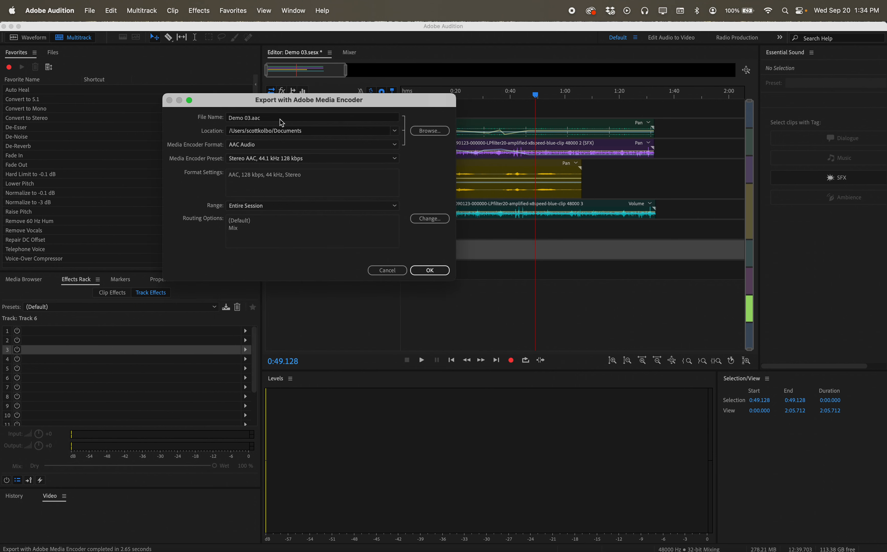
# - Rename the export file as Test 02, keeping its extension
pyautogui.click(248, 117)
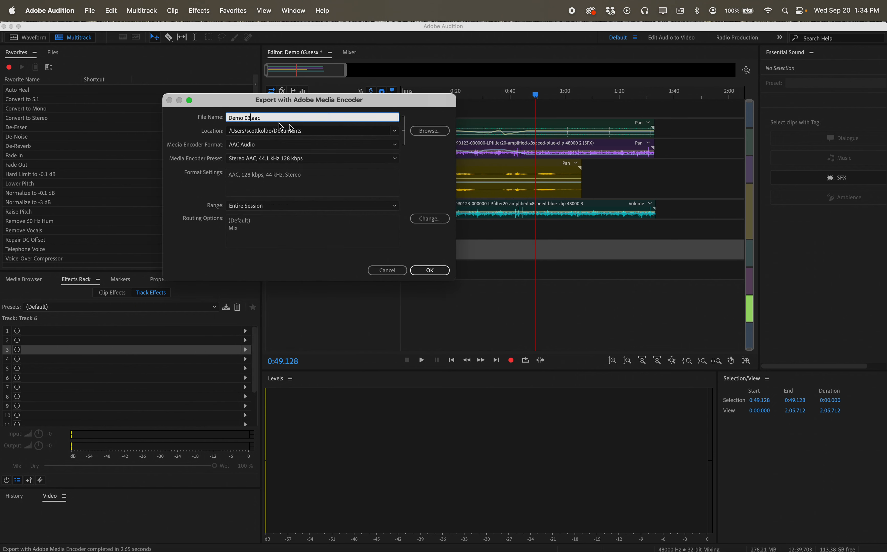
pyautogui.press('BackSpace')
pyautogui.press('BackSpace')
pyautogui.press('BackSpace')
pyautogui.press('BackSpace')
pyautogui.press('BackSpace')
pyautogui.press('BackSpace')
pyautogui.press('BackSpace')
pyautogui.write('Test 02')
# - Set the export location to the Rendered Files folder inside Audition Project on the NO NAME drive
pyautogui.click(310, 131)
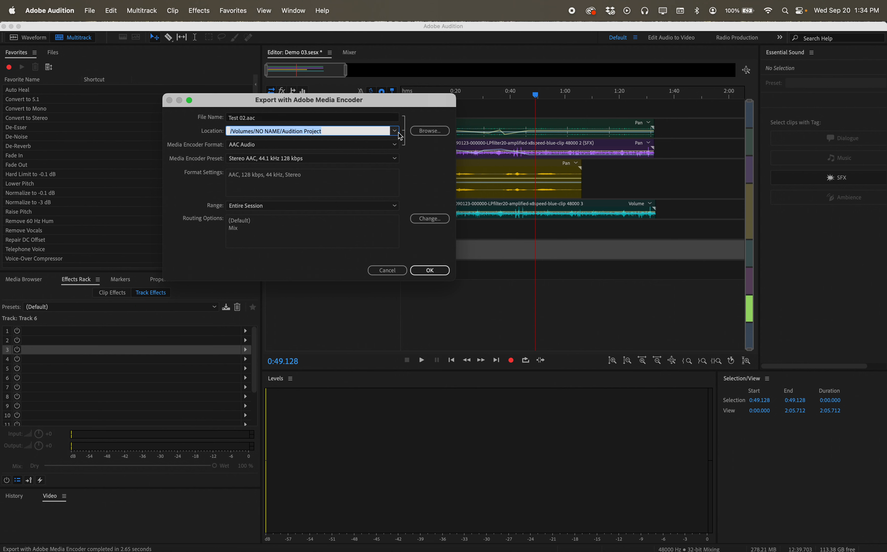
pyautogui.click(421, 133)
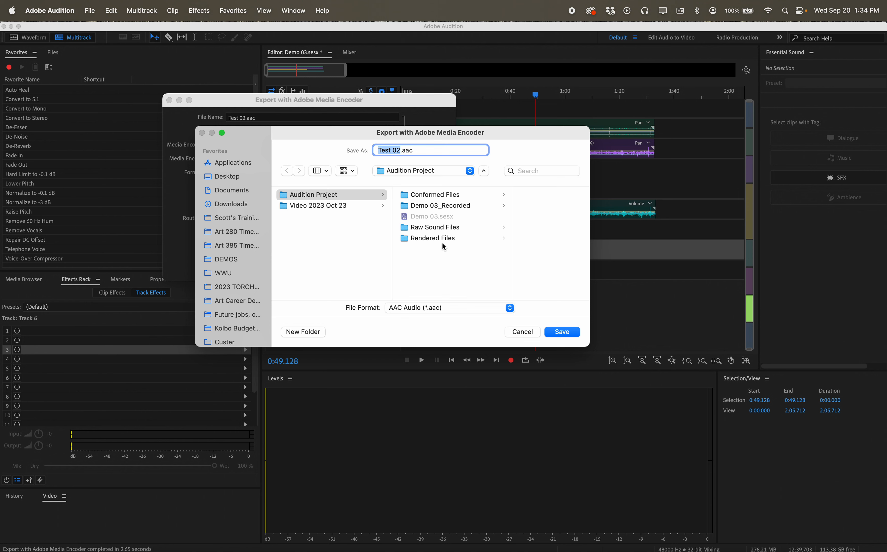
pyautogui.click(431, 238)
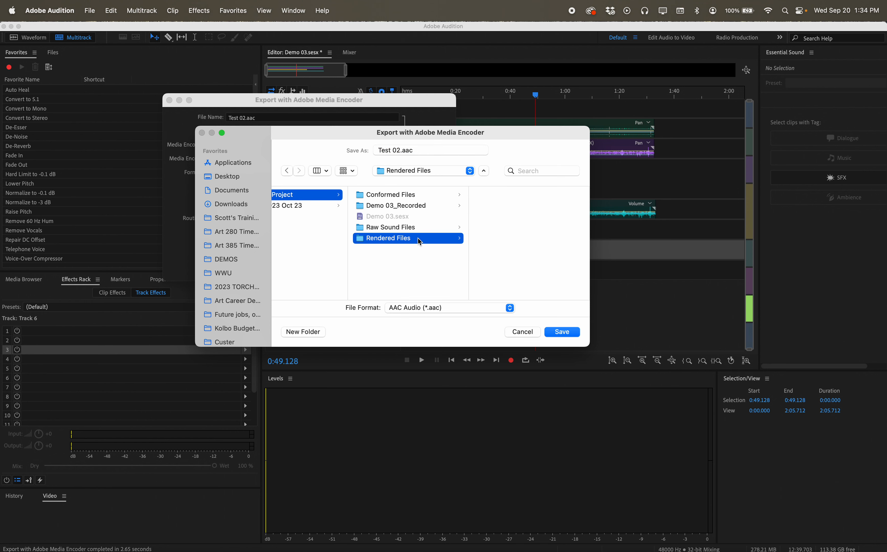
pyautogui.click(358, 241)
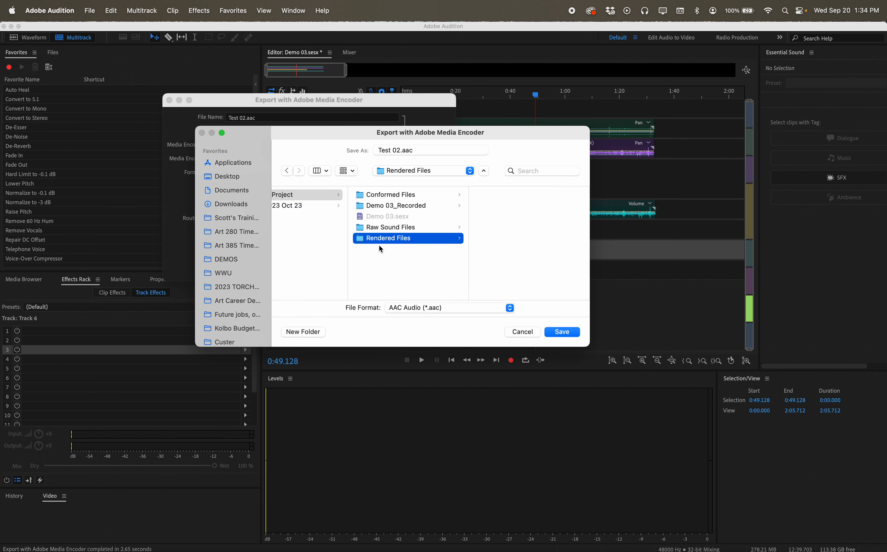
# - Choose MP3 (*.mp3) as the export file format and save the file name and location settings
pyautogui.click(413, 312)
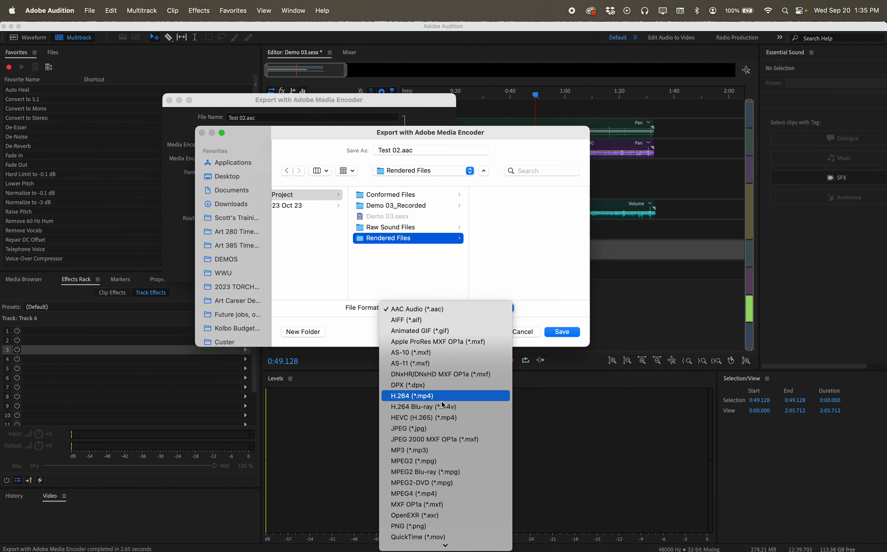
pyautogui.click(405, 450)
pyautogui.click(421, 308)
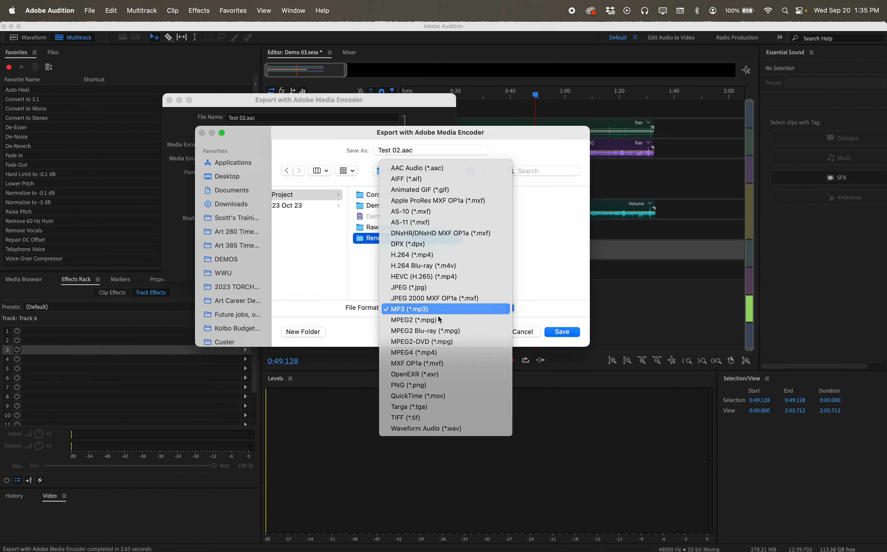
pyautogui.click(394, 310)
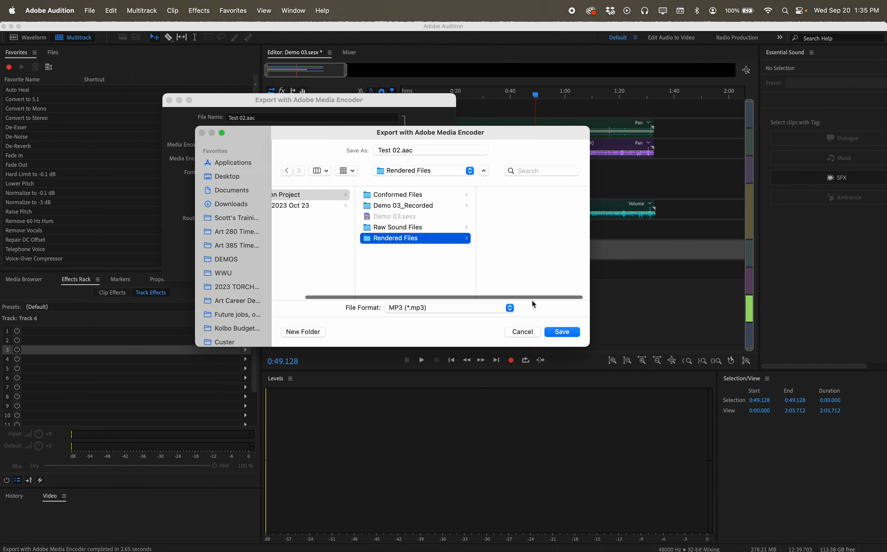
pyautogui.click(561, 332)
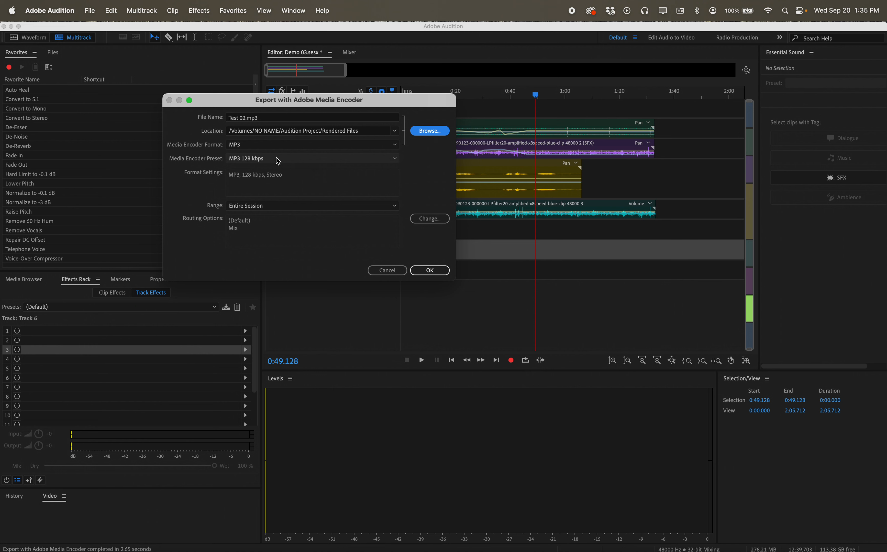
# - Keep the MP3 128 kbps preset and the Entire Session range, and start the export
pyautogui.click(394, 159)
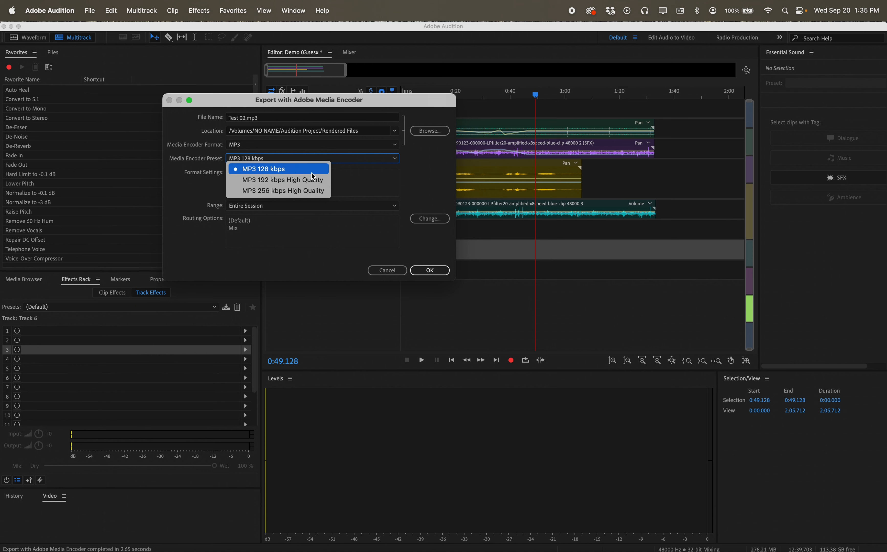
pyautogui.click(435, 185)
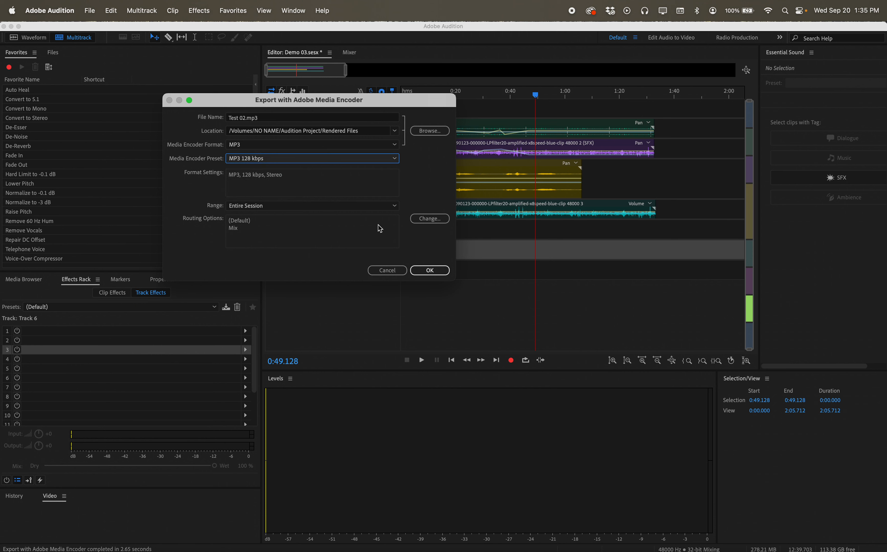
pyautogui.click(395, 210)
pyautogui.click(441, 176)
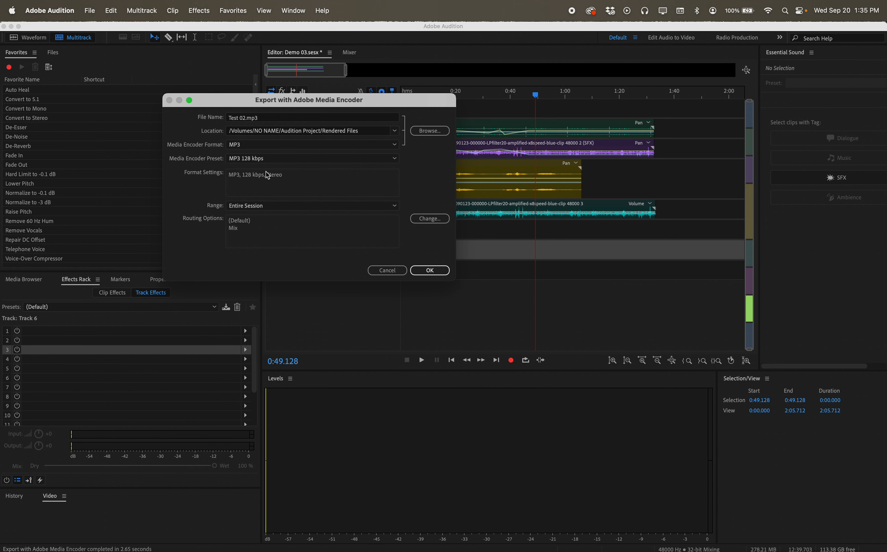
pyautogui.click(433, 271)
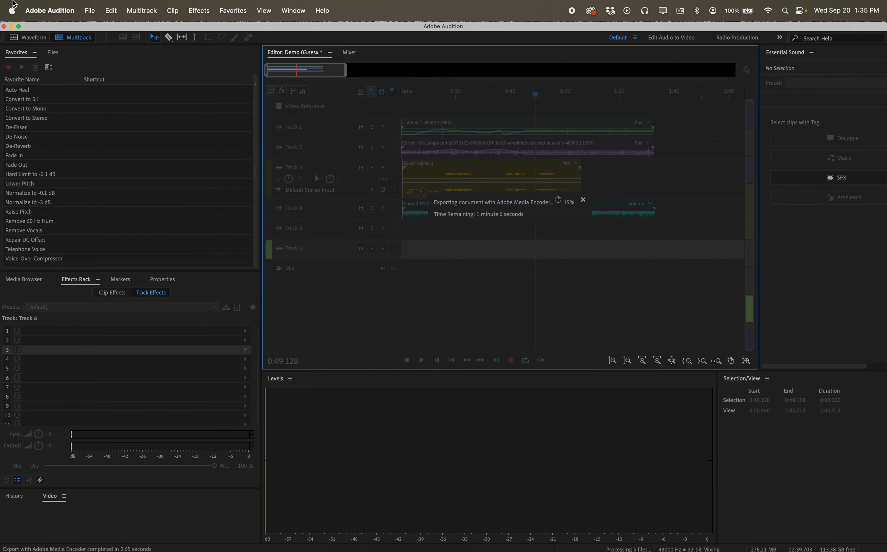
# - Allow Adobe Media Encoder 2023 to access files on the removable volume, and switch to Media Encoder to view its queue
pyautogui.hotkey('ctrl', 'Up')
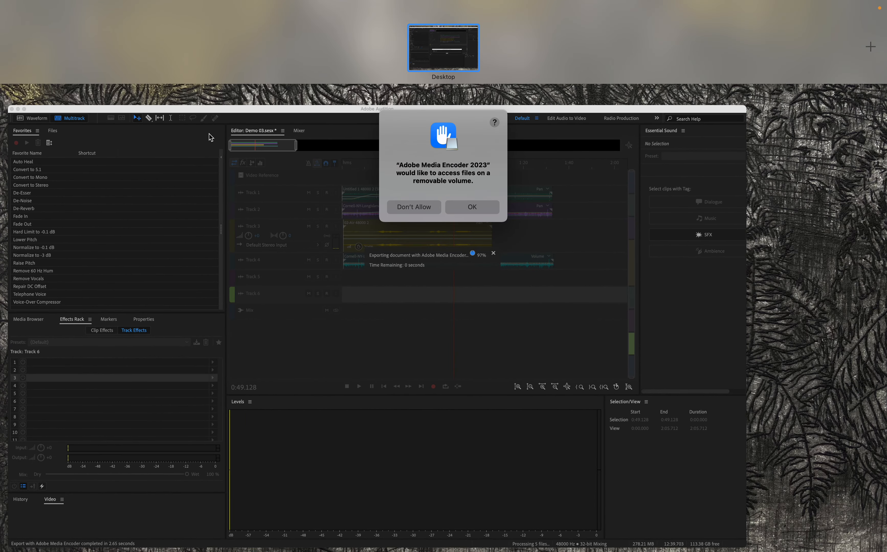
pyautogui.click(440, 236)
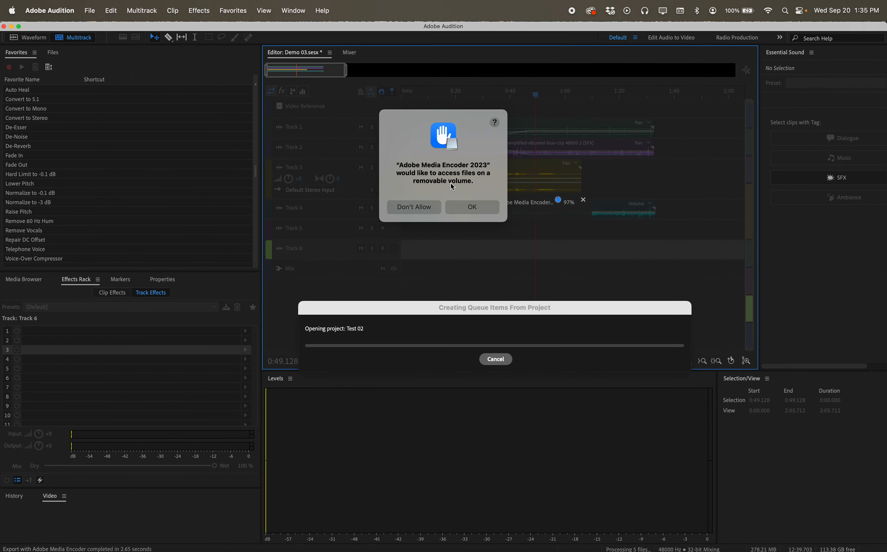
pyautogui.click(474, 208)
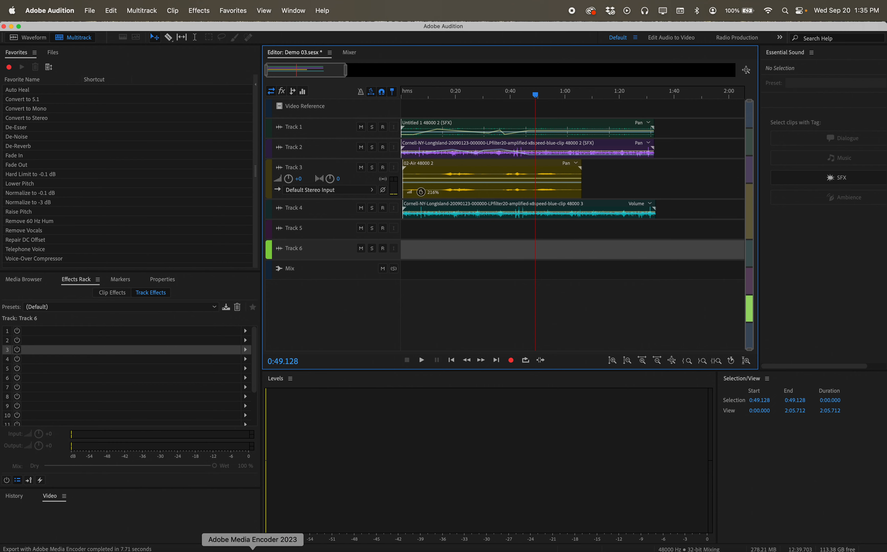
pyautogui.click(252, 550)
pyautogui.moveTo(590, 104); pyautogui.dragTo(510, 28)
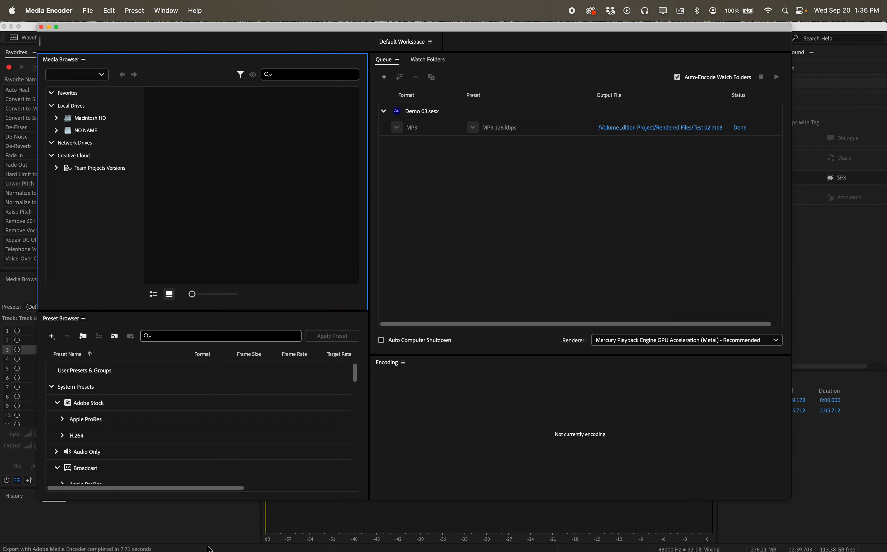
# - Switch to Finder, locate Test 02.mp3 in Audition Project's Rendered Files folder on the NO NAME drive, and open it for playback
pyautogui.click(75, 548)
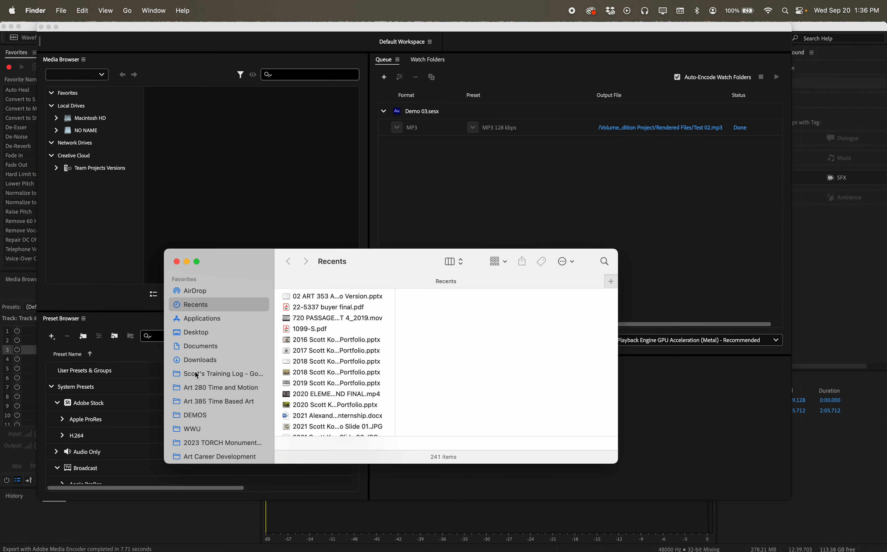
pyautogui.scroll(-5, 208, 348)
pyautogui.scroll(-3, 208, 348)
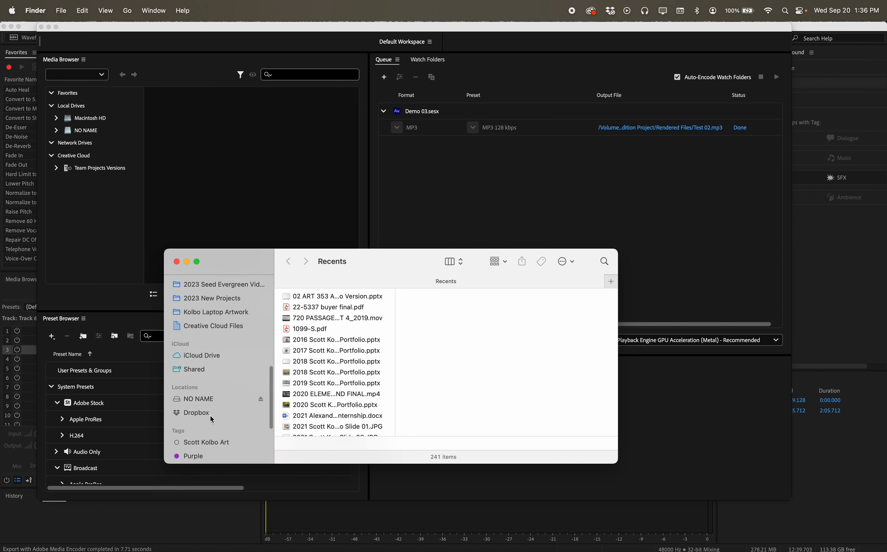
pyautogui.click(202, 399)
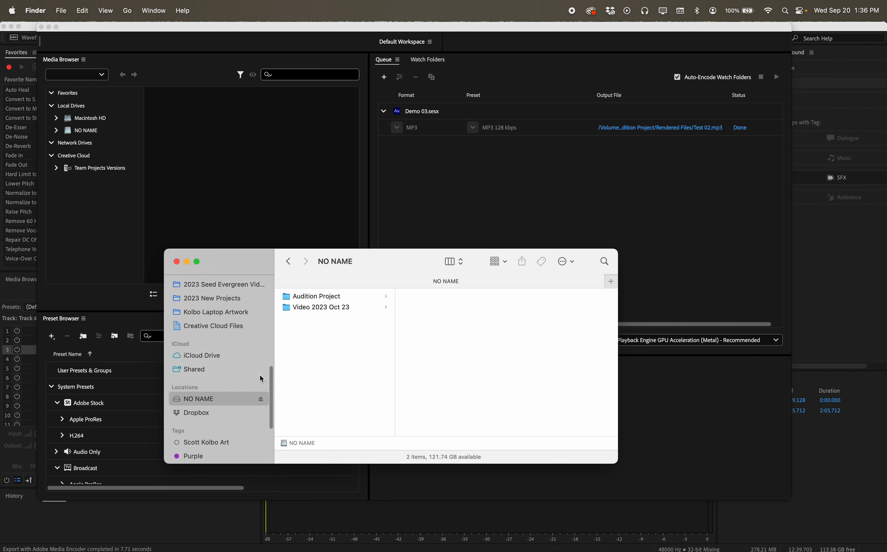
pyautogui.click(308, 306)
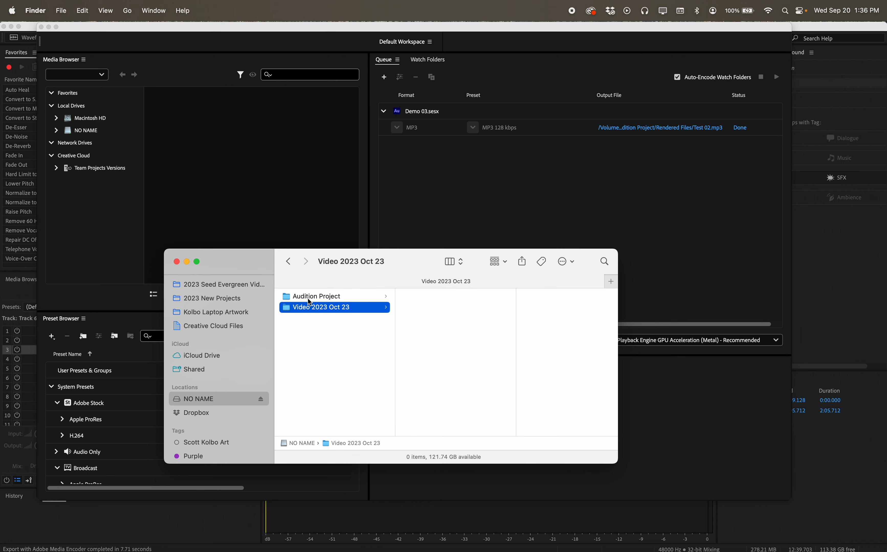
pyautogui.click(309, 299)
pyautogui.click(436, 340)
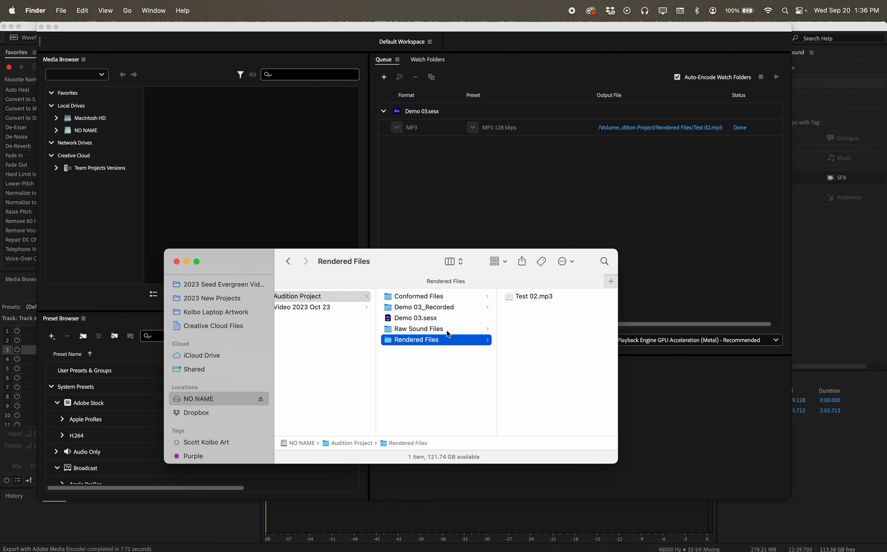
pyautogui.click(520, 295)
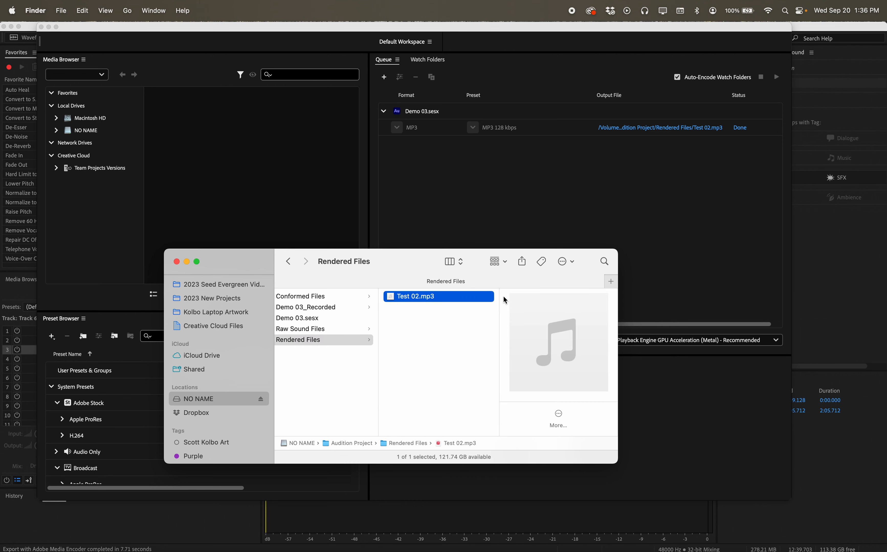
pyautogui.click(393, 298)
pyautogui.doubleClick(392, 296)
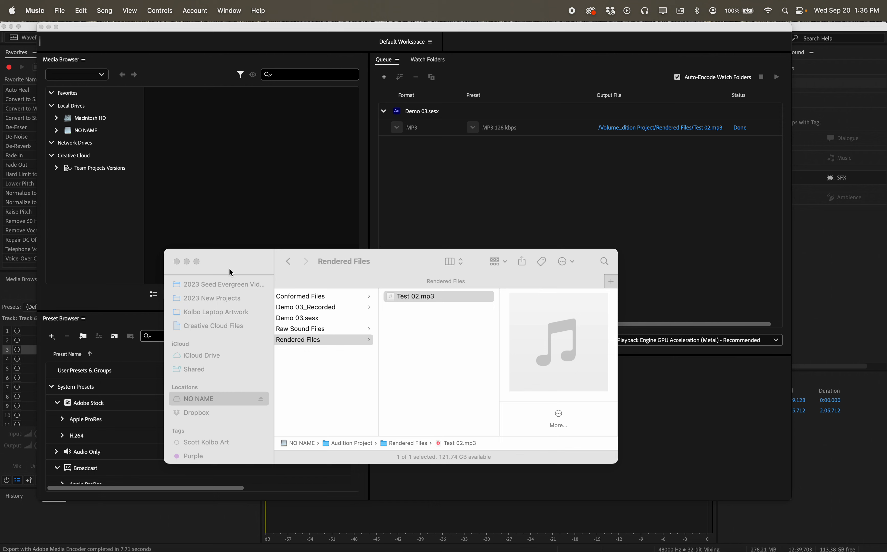
# - Minimise the Finder and Media Encoder windows to return to the Demo 03 session in Adobe Audition
pyautogui.hscroll(-5, 354, 328)
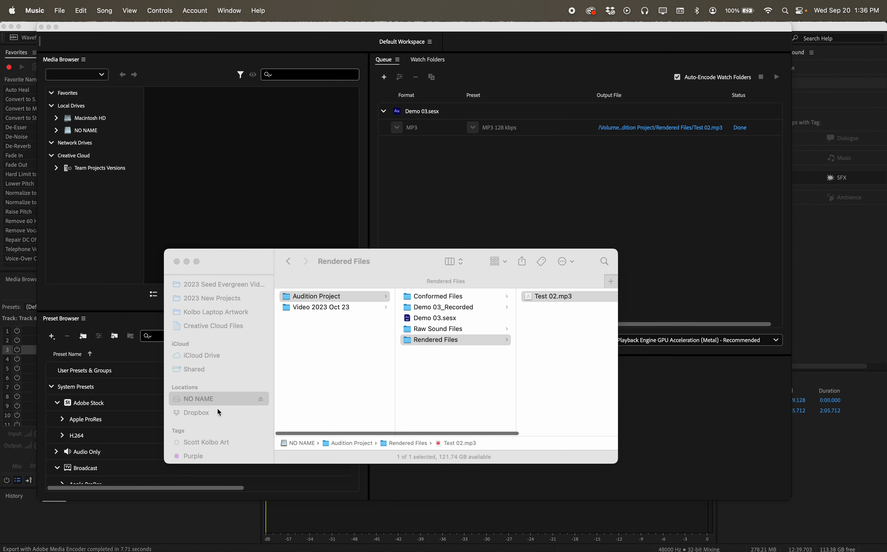
pyautogui.click(211, 404)
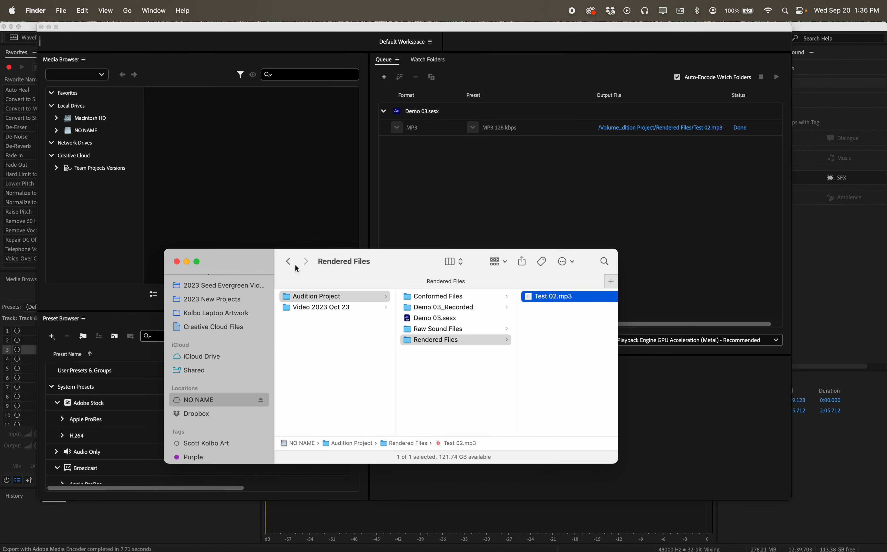
pyautogui.click(187, 262)
pyautogui.click(519, 217)
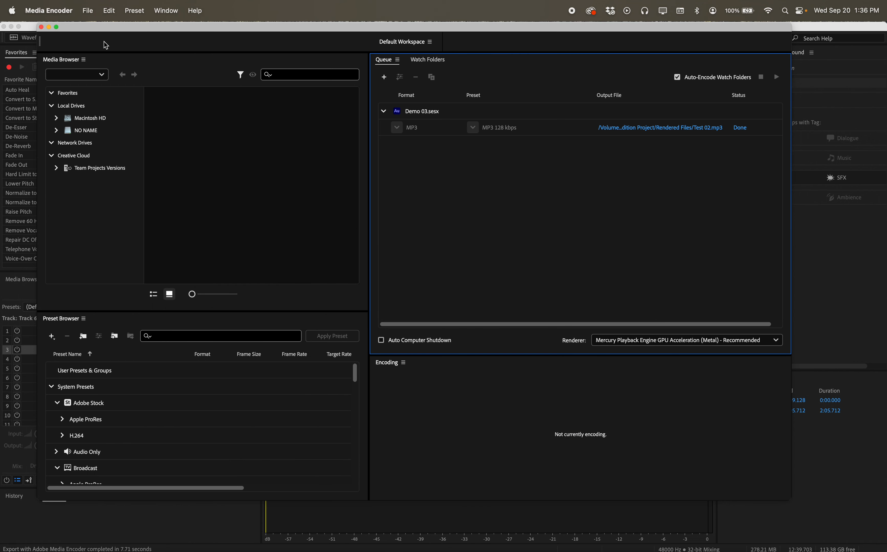
pyautogui.click(48, 28)
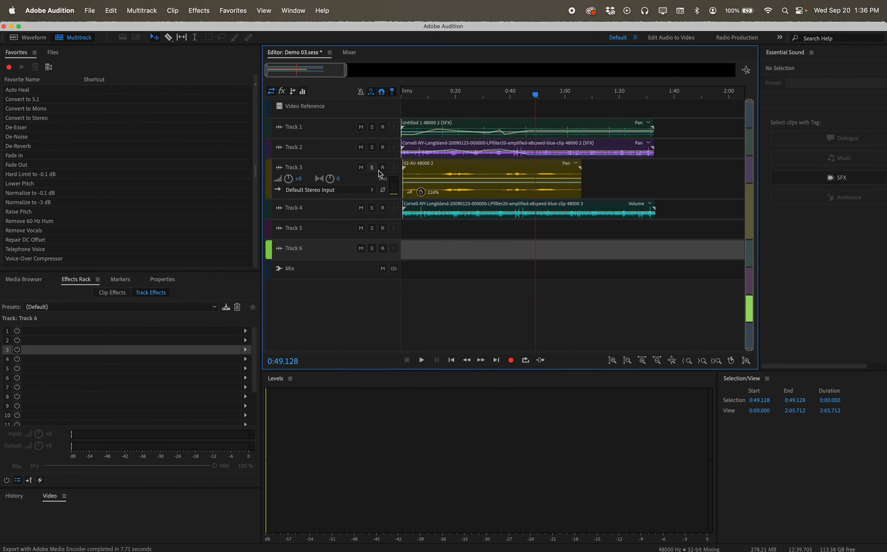
# - Move the playhead to 0:23.300 and extend the end of the 02-Air clip on Track 3 to about 1:20
pyautogui.moveTo(535, 95); pyautogui.dragTo(465, 94)
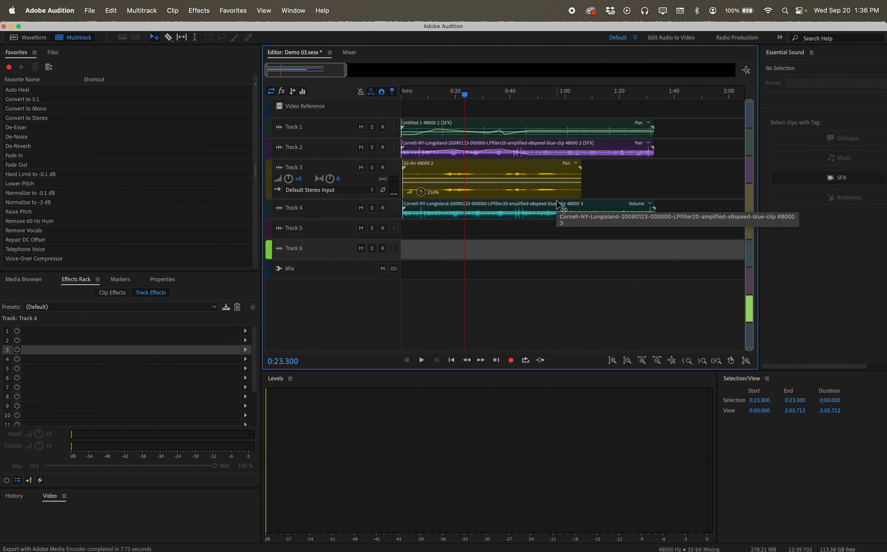
pyautogui.moveTo(582, 180); pyautogui.dragTo(618, 181)
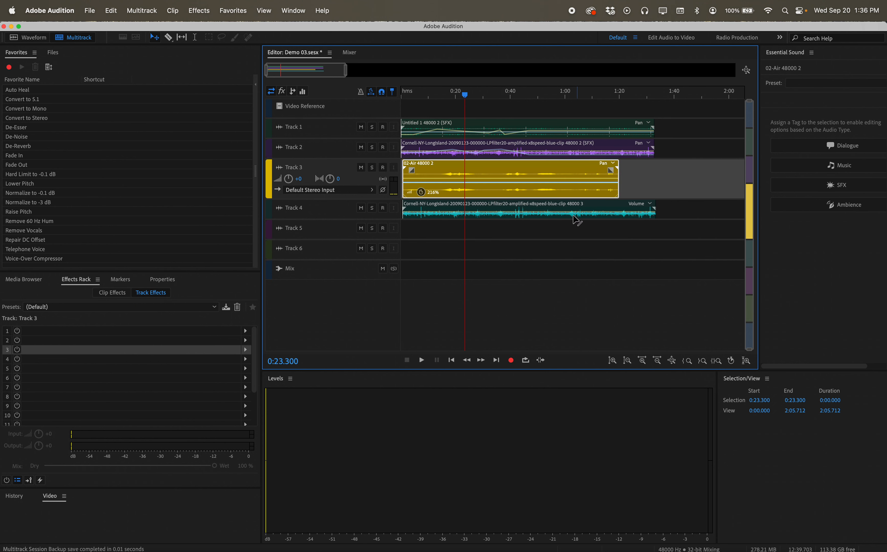
# - Start another export of the Demo 03 session with Adobe Media Encoder and browse for its output file name and location
pyautogui.click(95, 14)
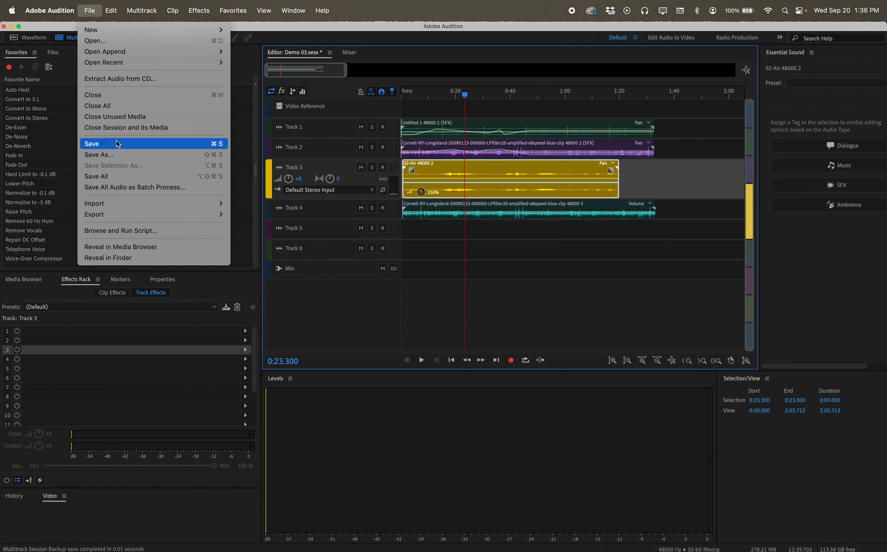
pyautogui.moveTo(178, 213)
pyautogui.moveTo(274, 265)
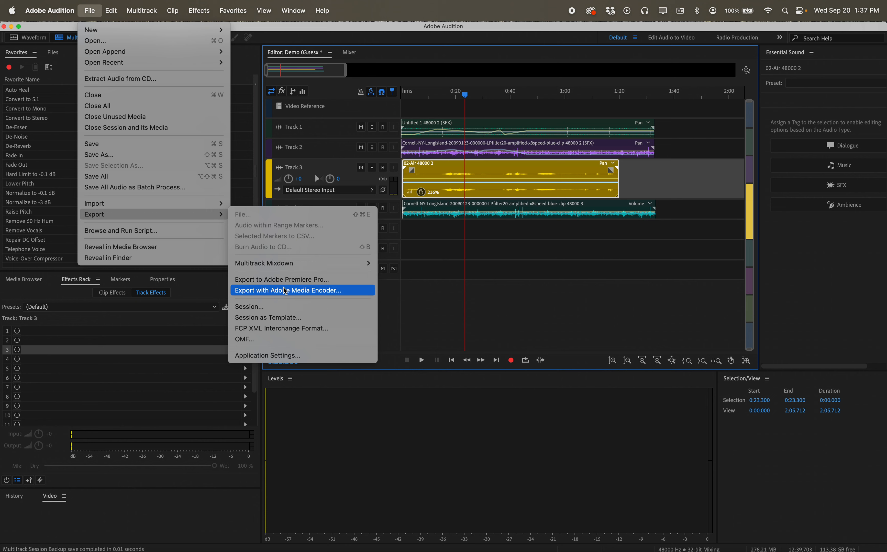
pyautogui.click(332, 293)
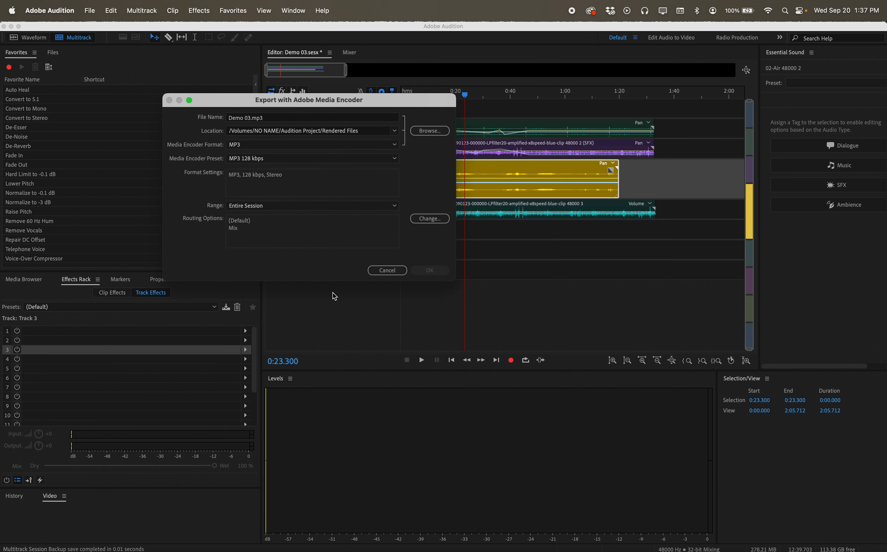
pyautogui.click(280, 120)
pyautogui.click(431, 131)
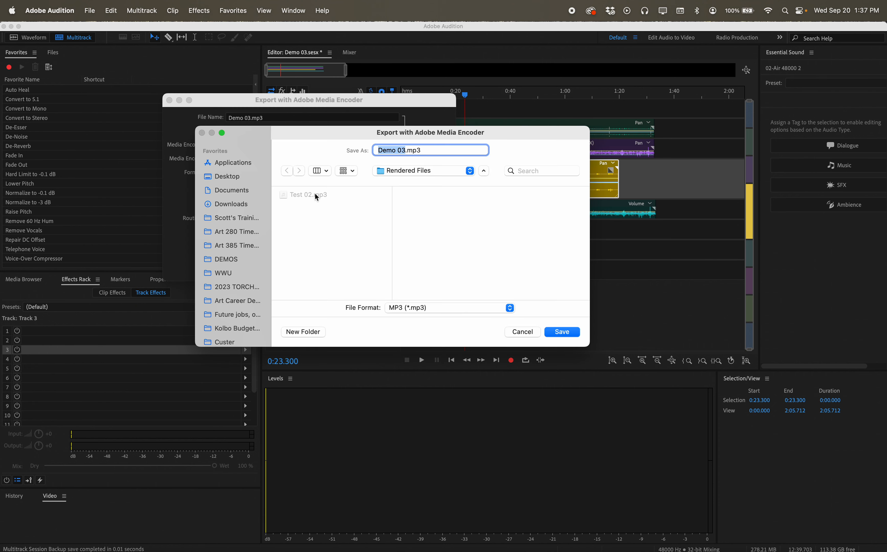
# - Base the file name on the existing Test 02.mp3, change it to Test 03, save it in Rendered Files, and start the export
pyautogui.click(315, 192)
pyautogui.click(400, 150)
pyautogui.press('BackSpace')
pyautogui.write('3')
pyautogui.click(572, 331)
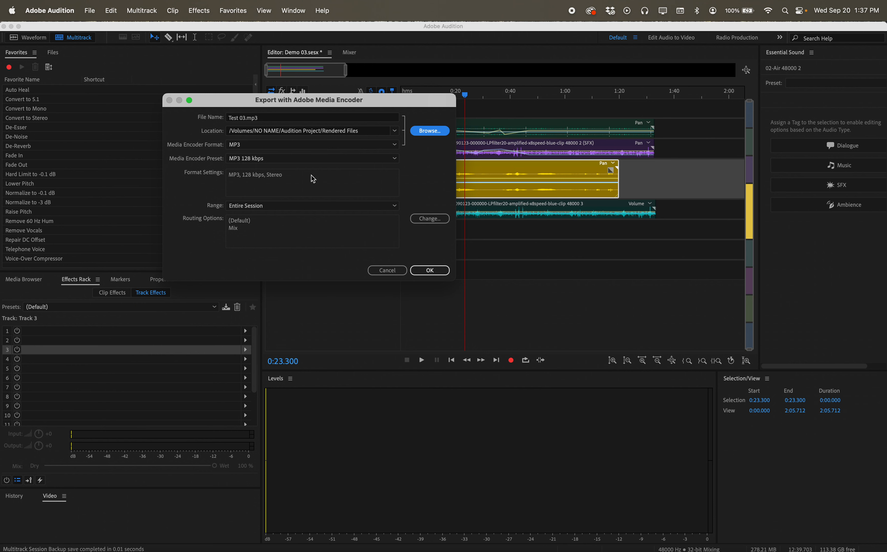
pyautogui.click(439, 271)
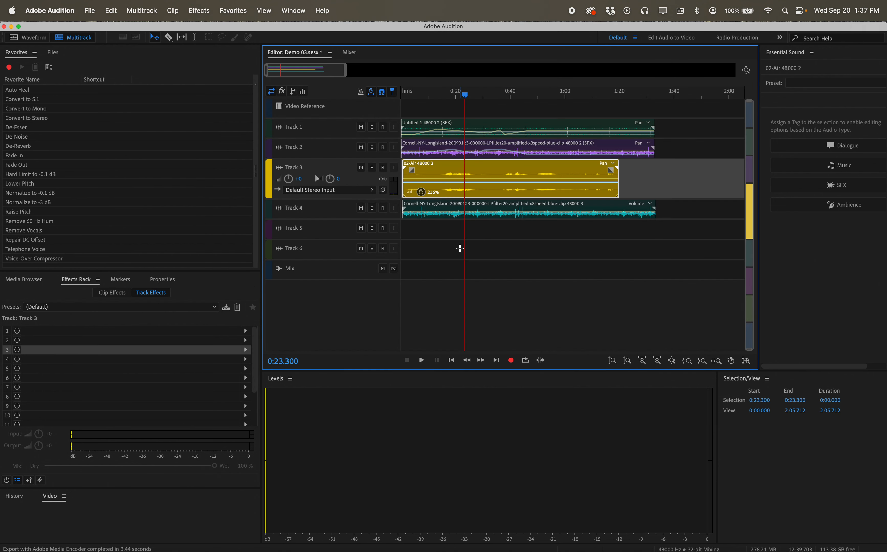
pyautogui.click(11, 27)
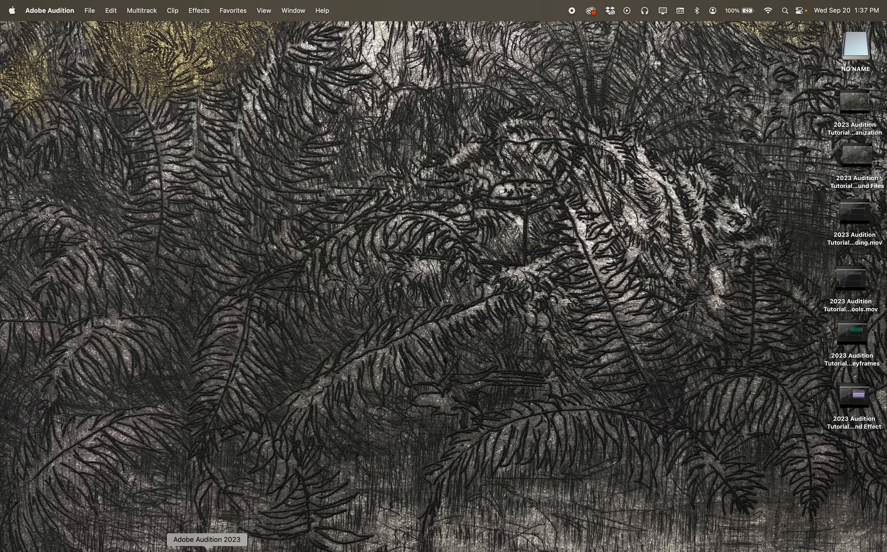
pyautogui.click(198, 548)
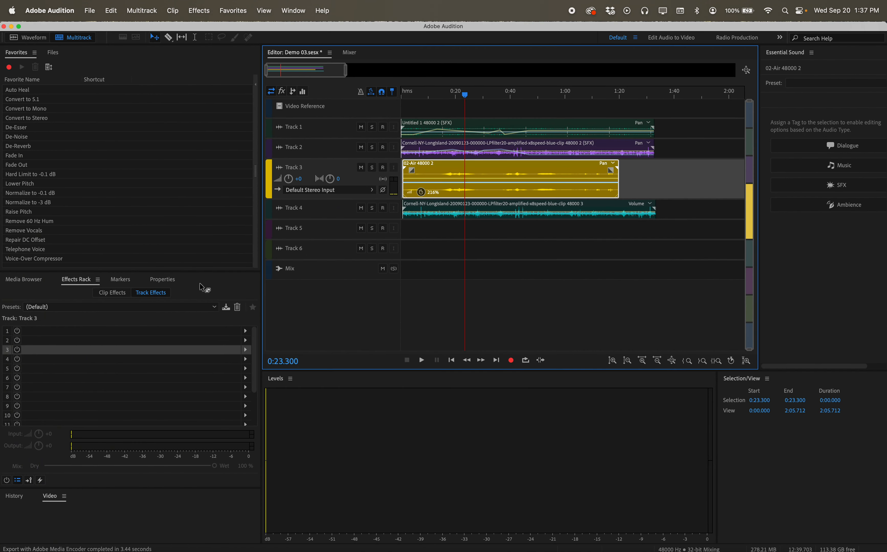